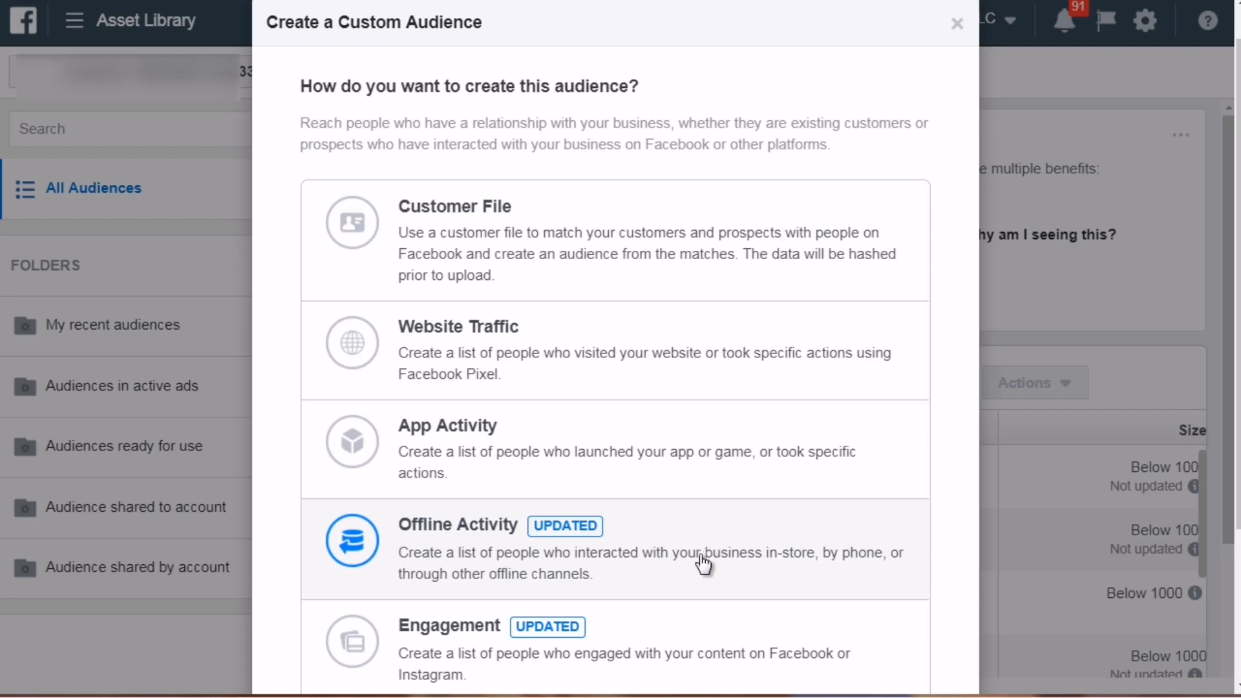
Start a Website Traffic custom audience
scroll(703, 564, down, 2)
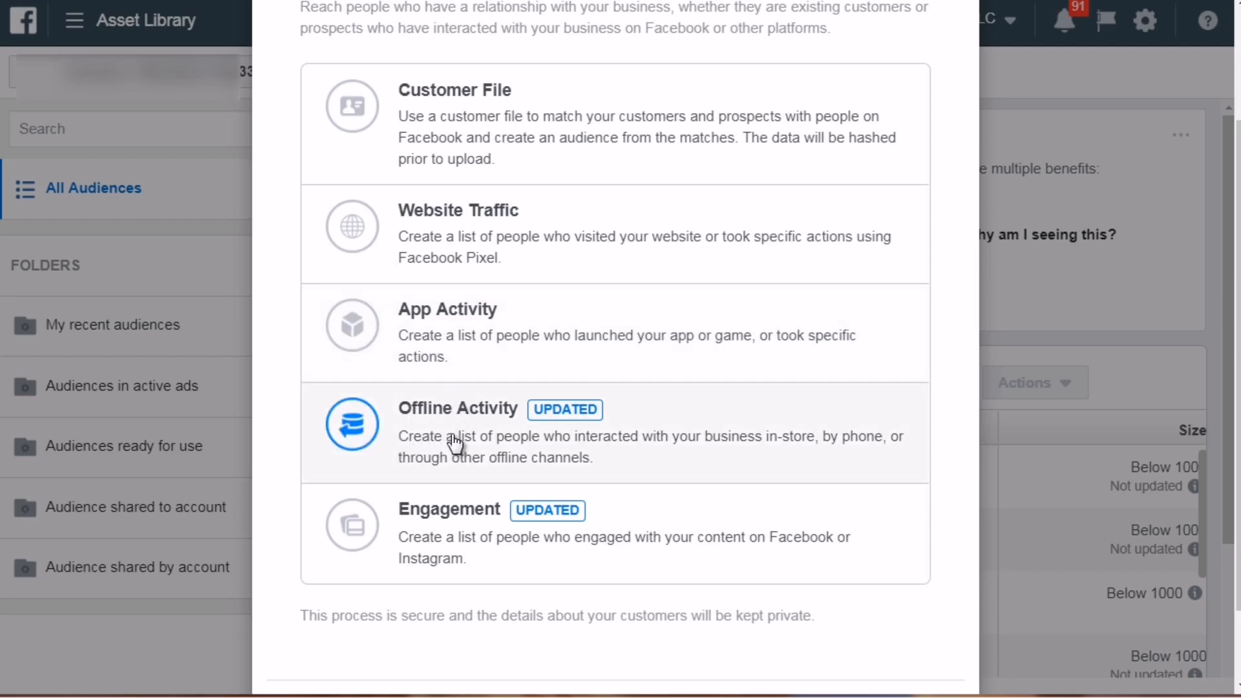
click(455, 246)
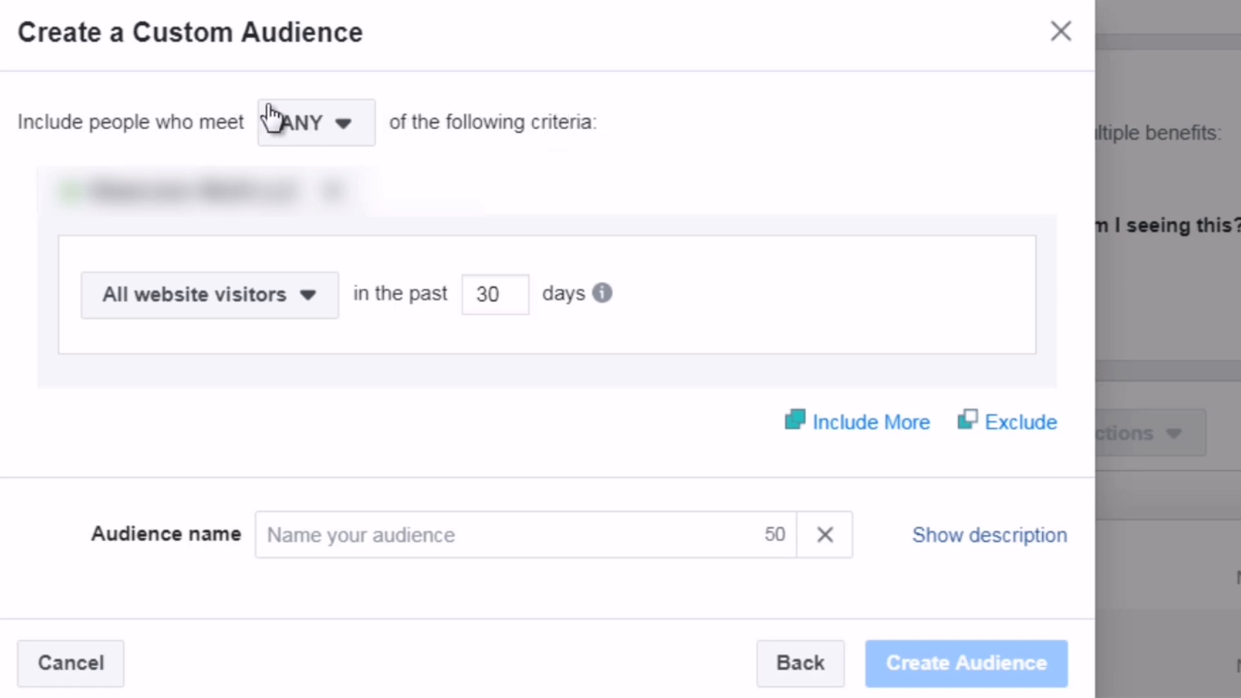
click(336, 147)
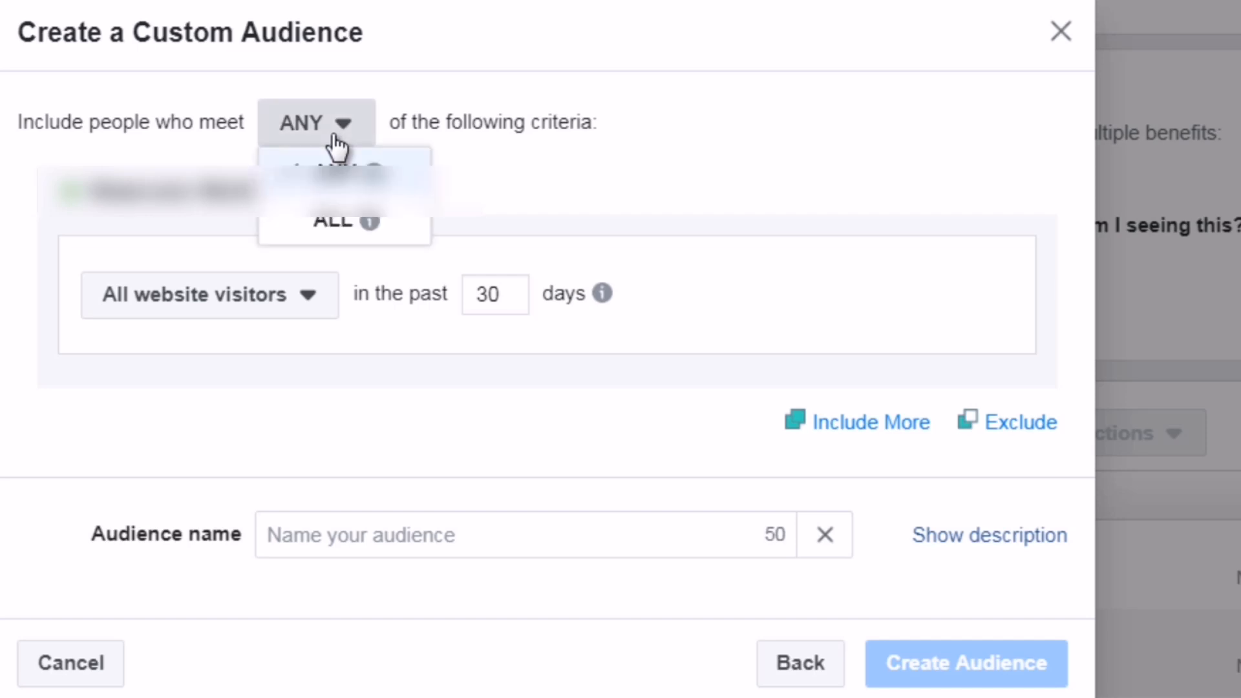
mouse_move(343, 225)
click(519, 124)
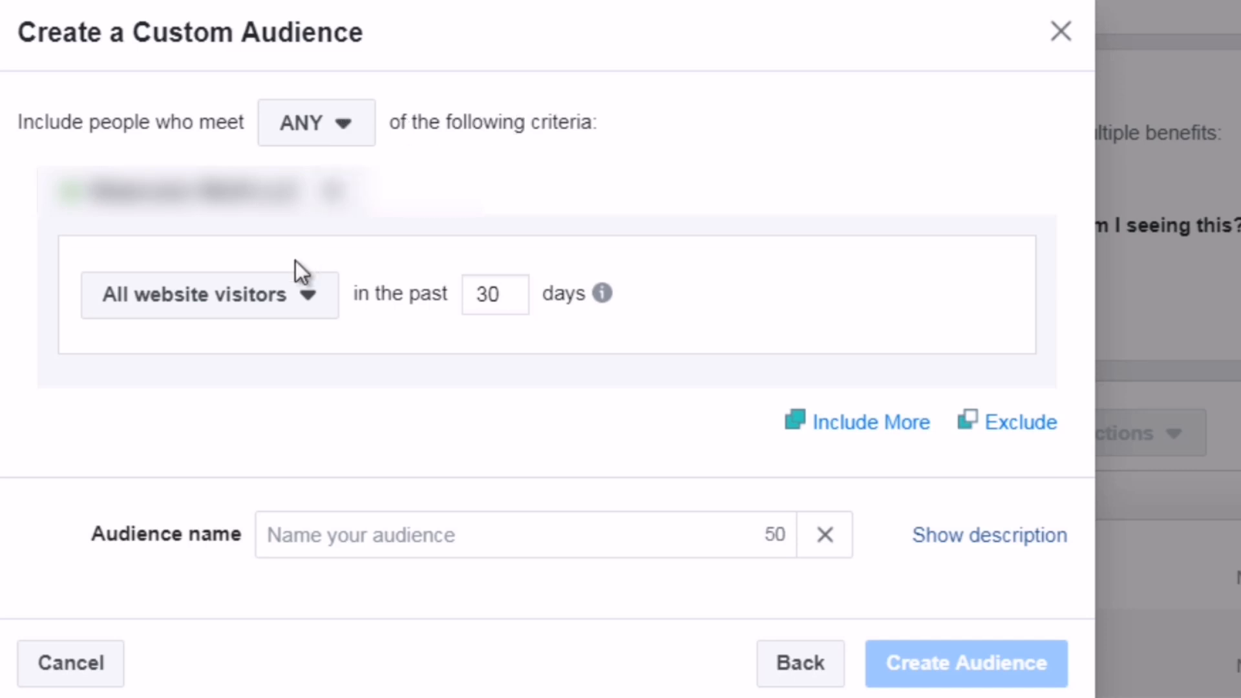
Switch the audience criterion to Visitors by time spent and inspect its percentile options
click(241, 316)
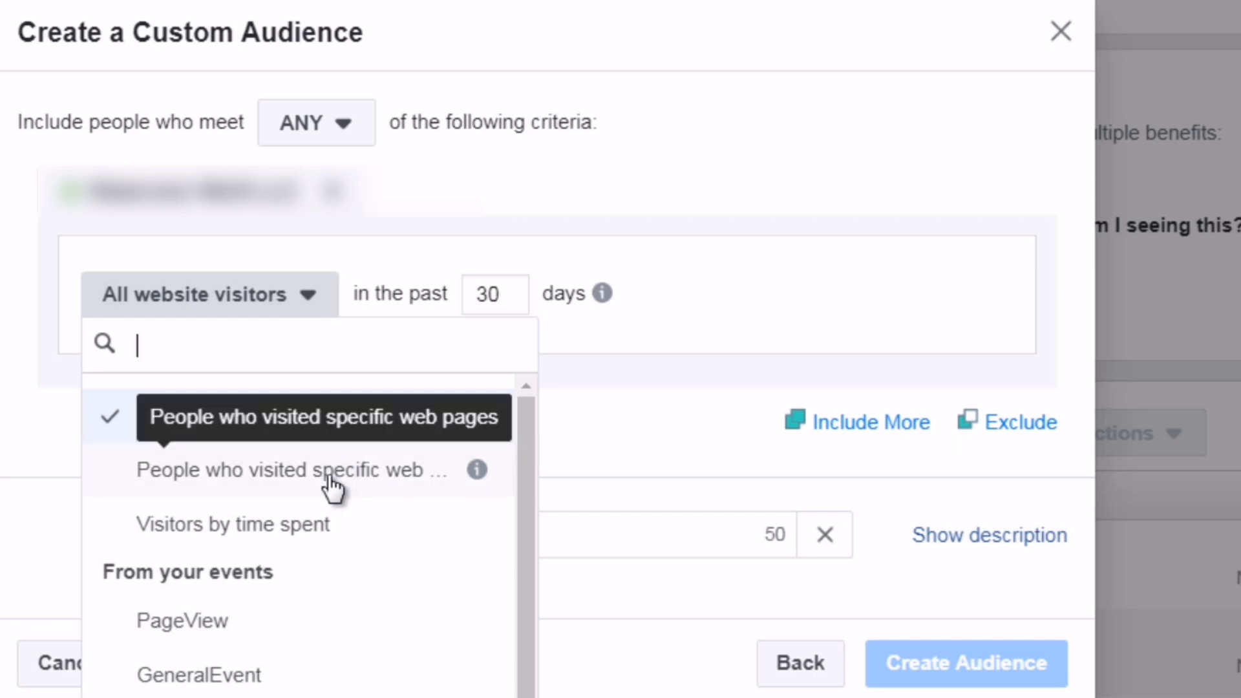
click(312, 530)
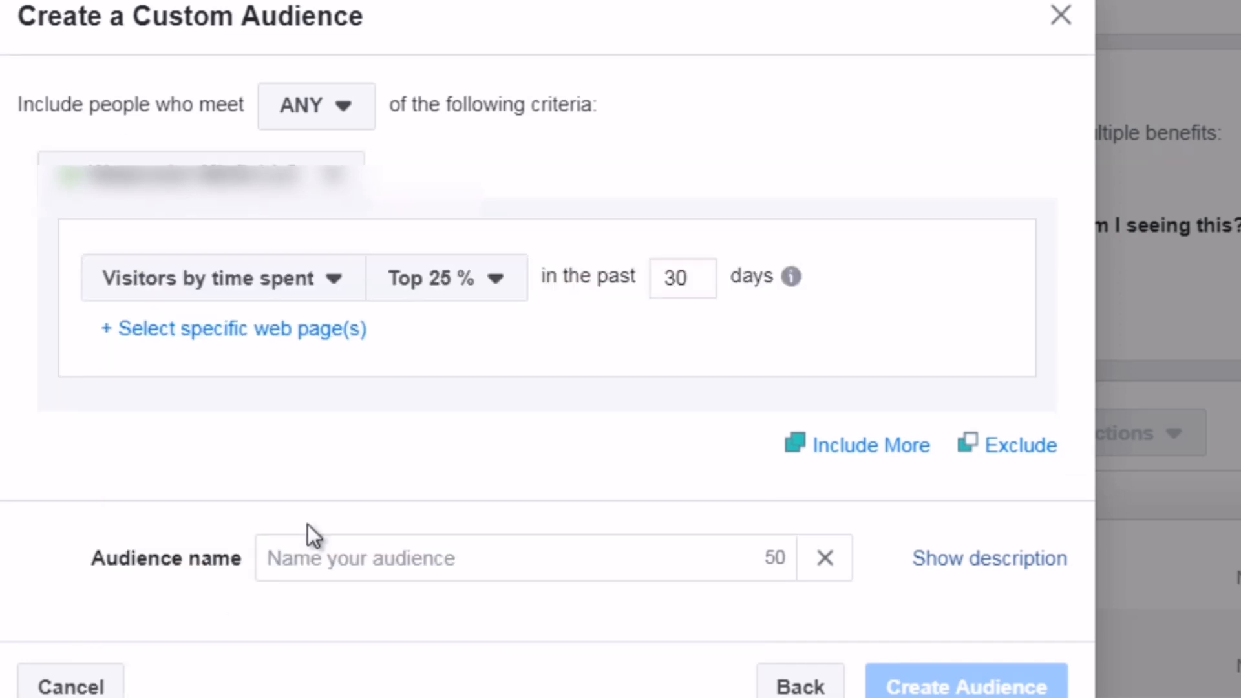
click(432, 297)
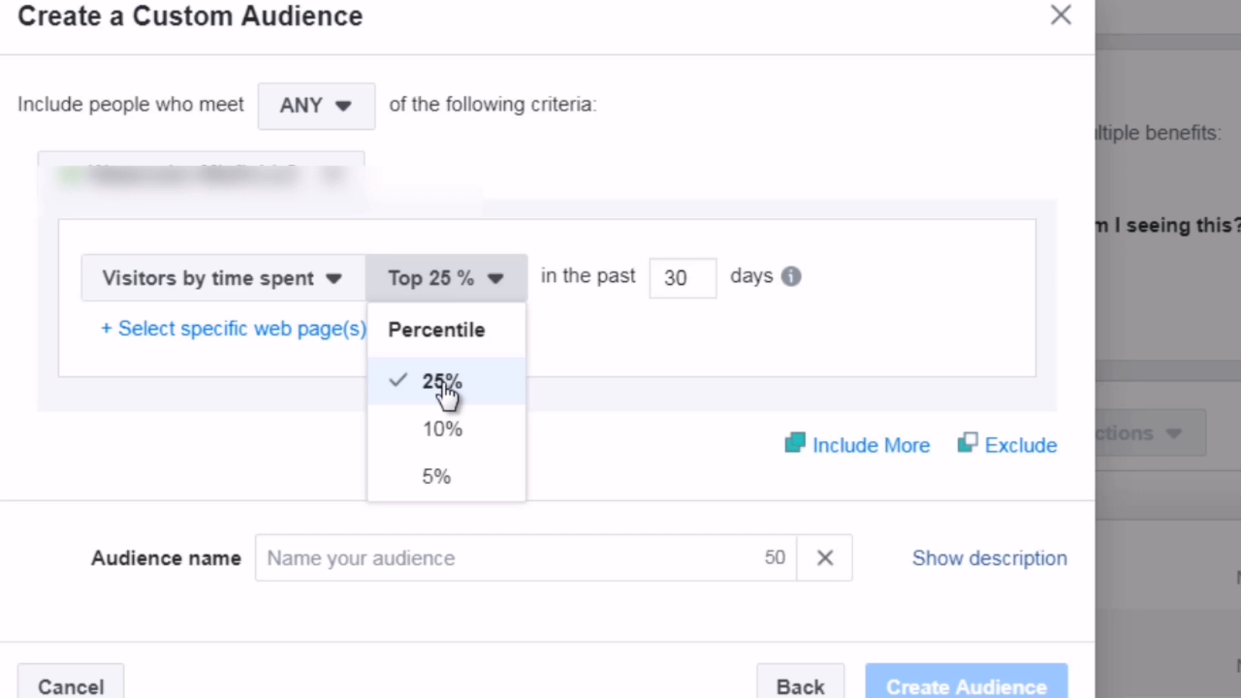
click(573, 377)
Change the audience criterion to People who visited specific web pages
click(279, 288)
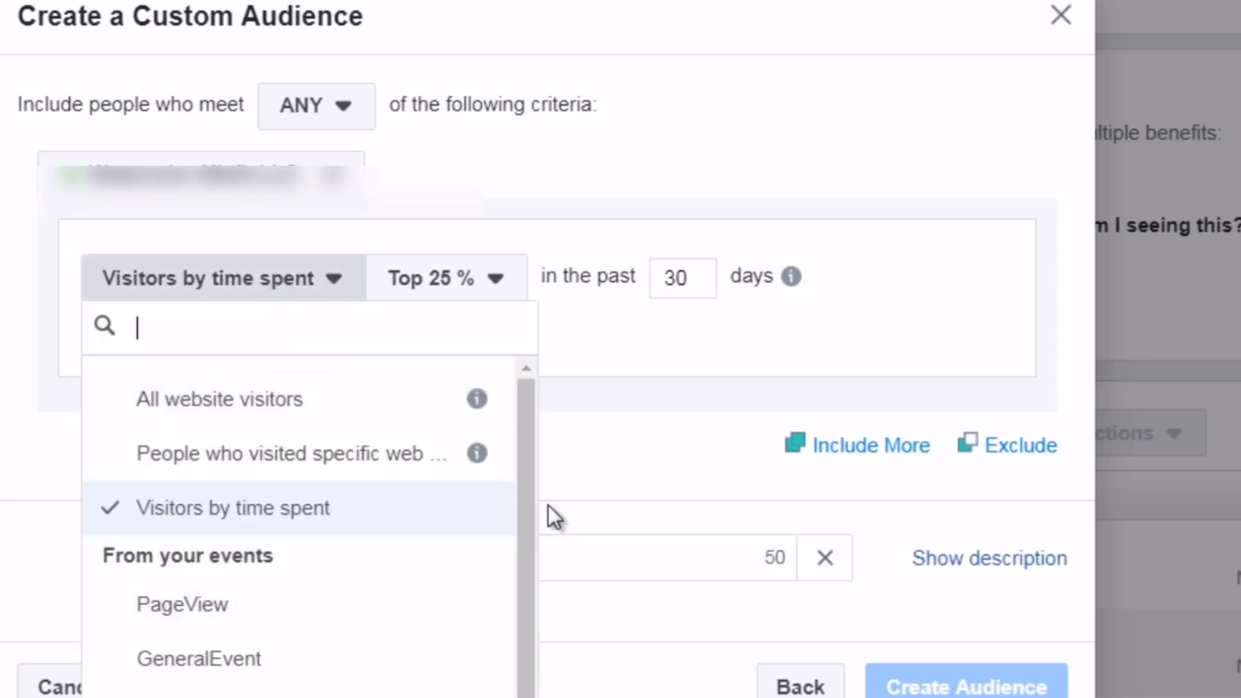
drag(521, 499, 520, 582)
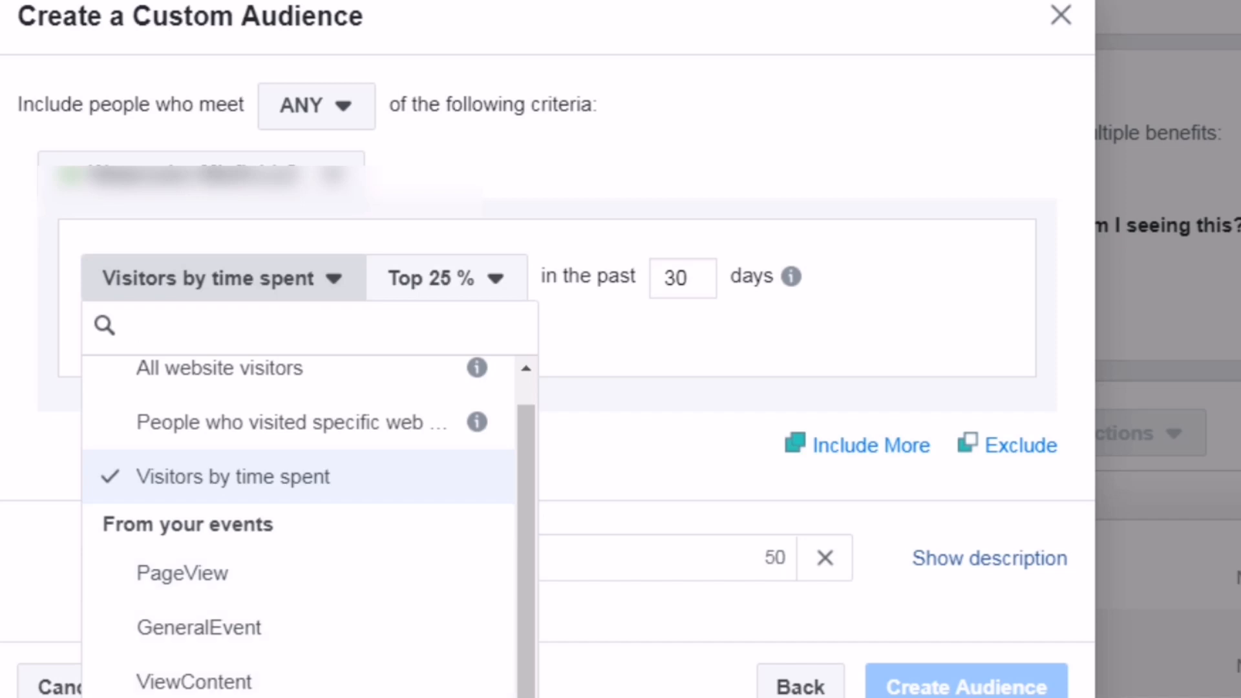
drag(527, 495, 524, 428)
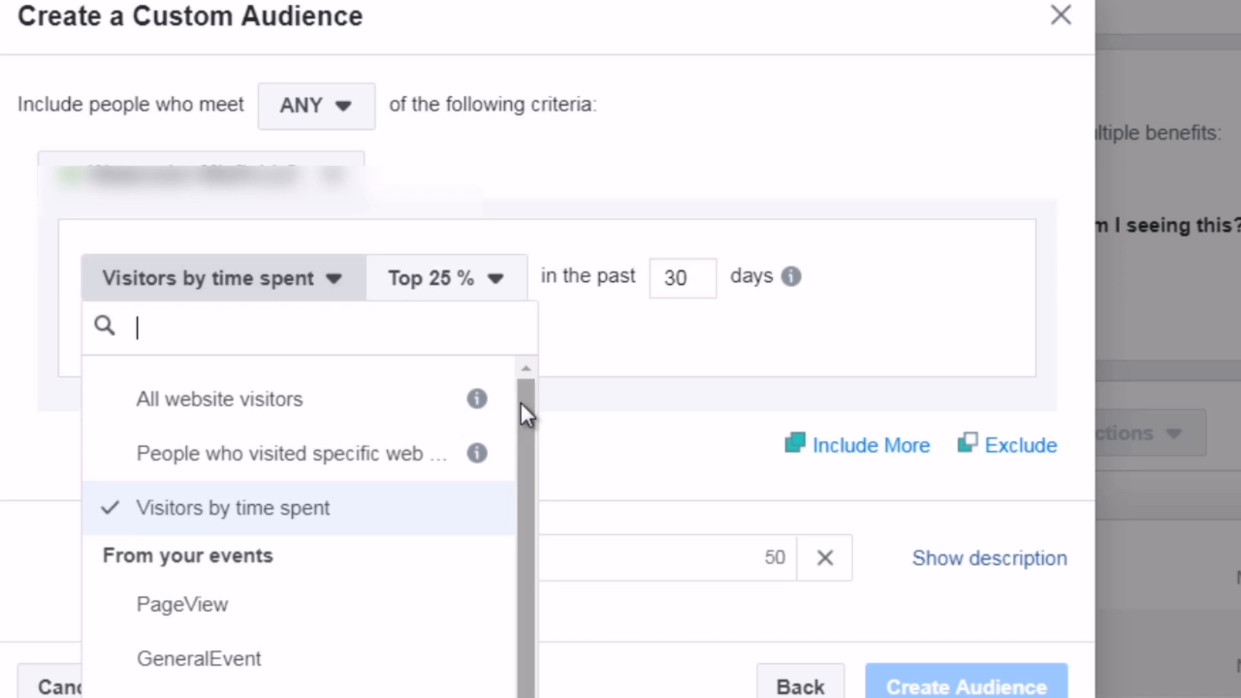
click(336, 452)
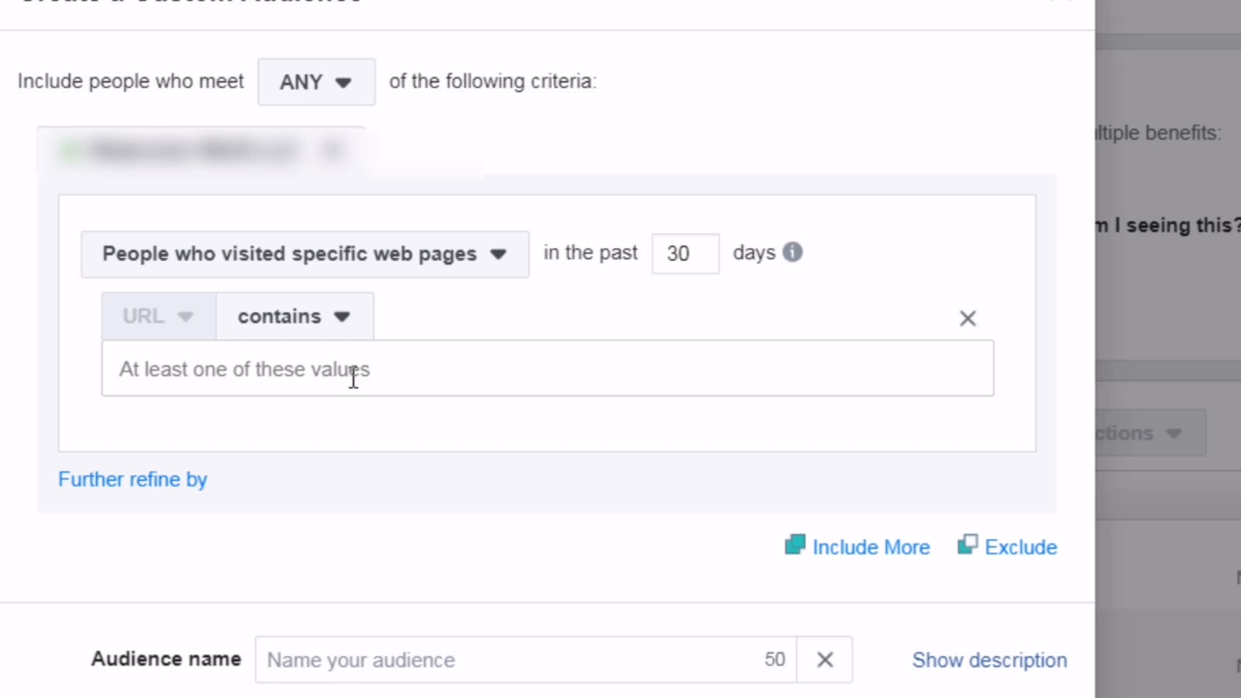
click(898, 549)
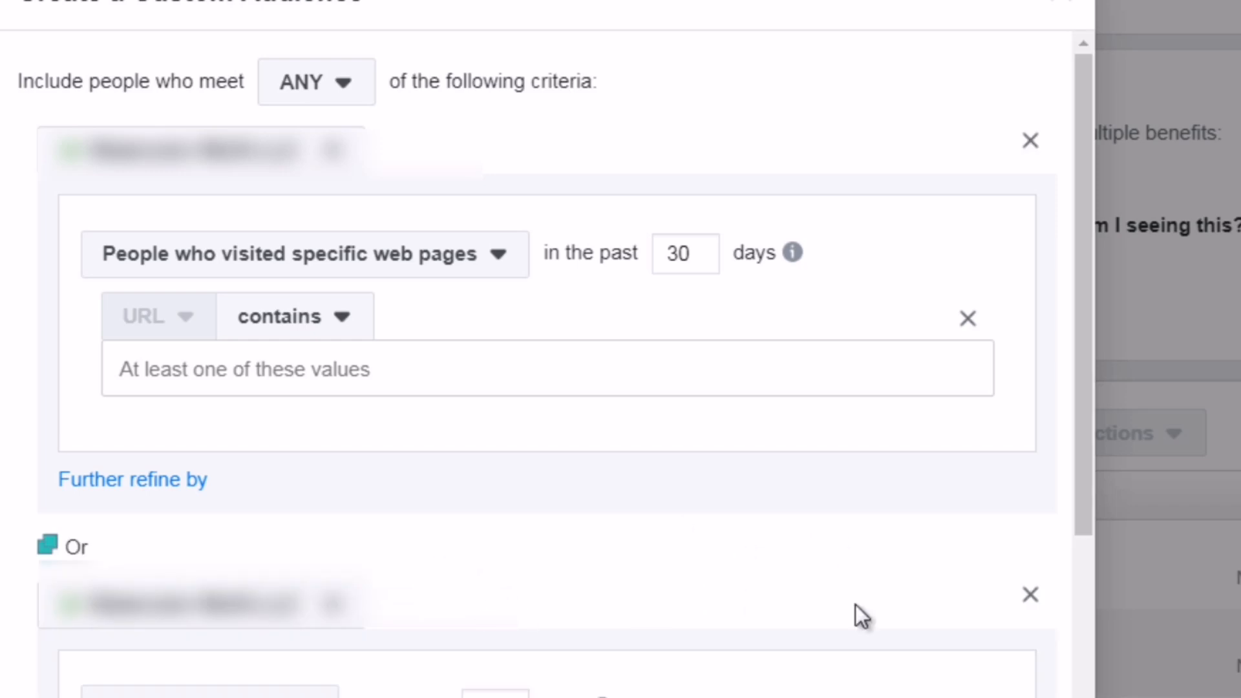
click(1030, 594)
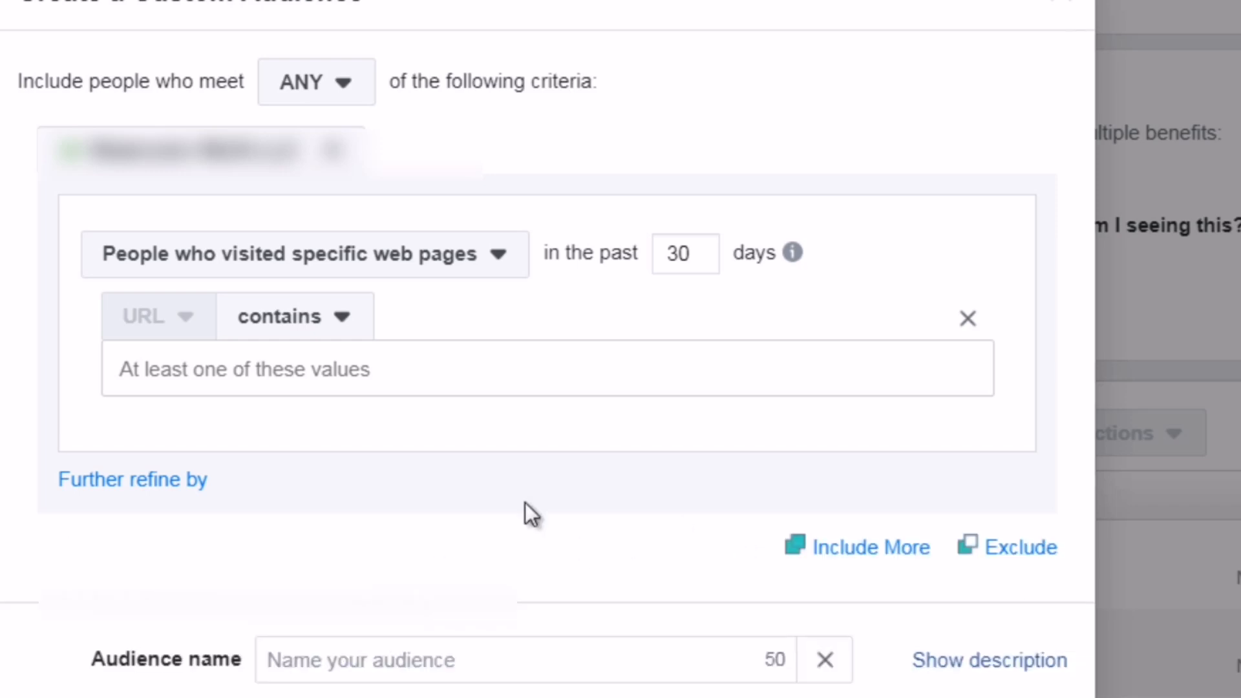
click(337, 106)
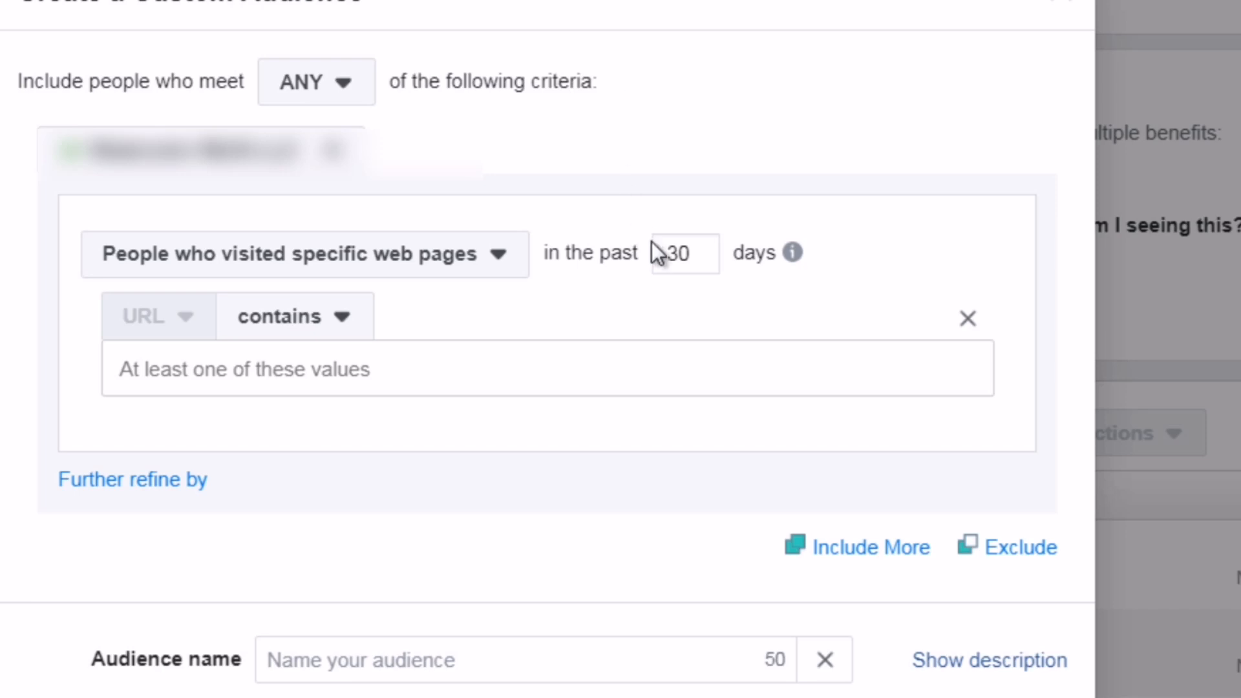
Set the audience's retention window to 180 days
click(695, 256)
drag(695, 257, 656, 255)
click(794, 251)
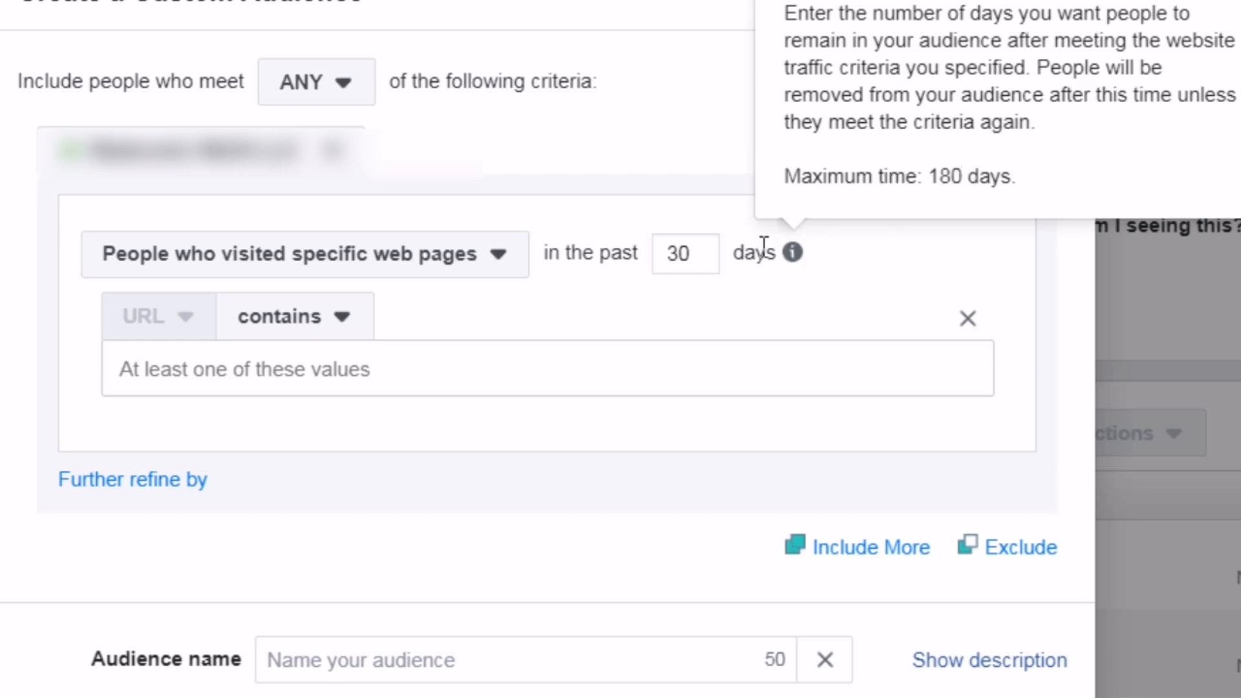
click(689, 252)
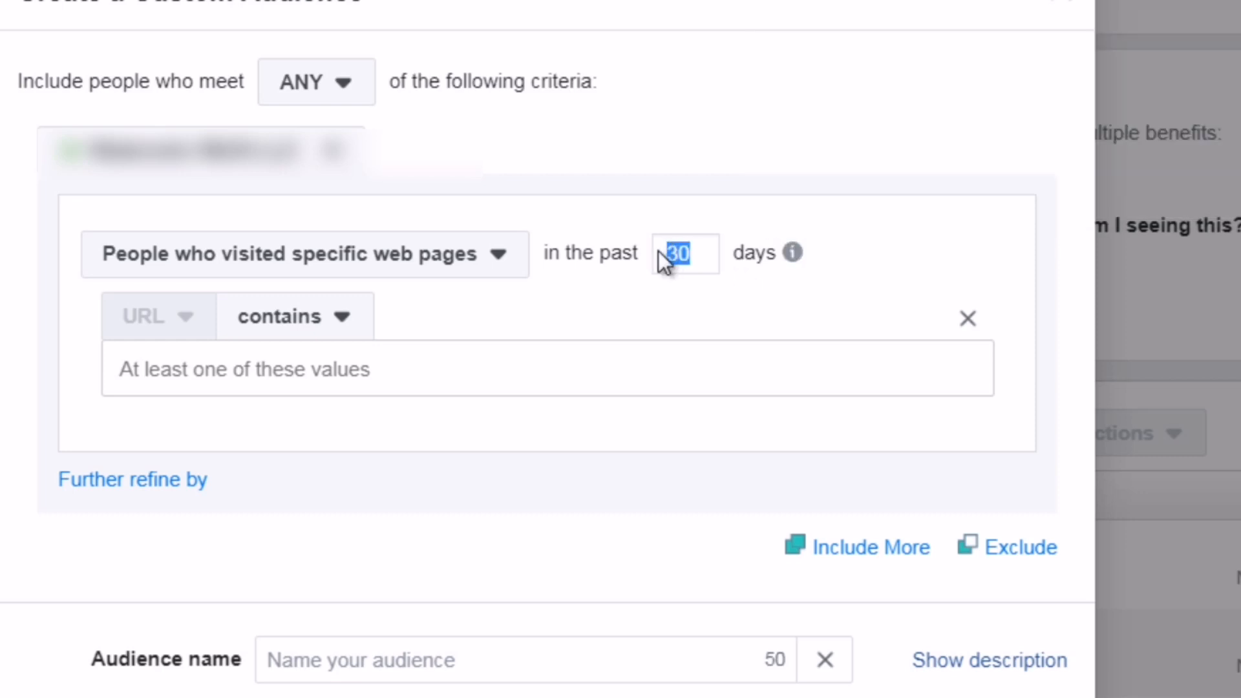
text(180)
drag(707, 252, 665, 258)
double_click(693, 252)
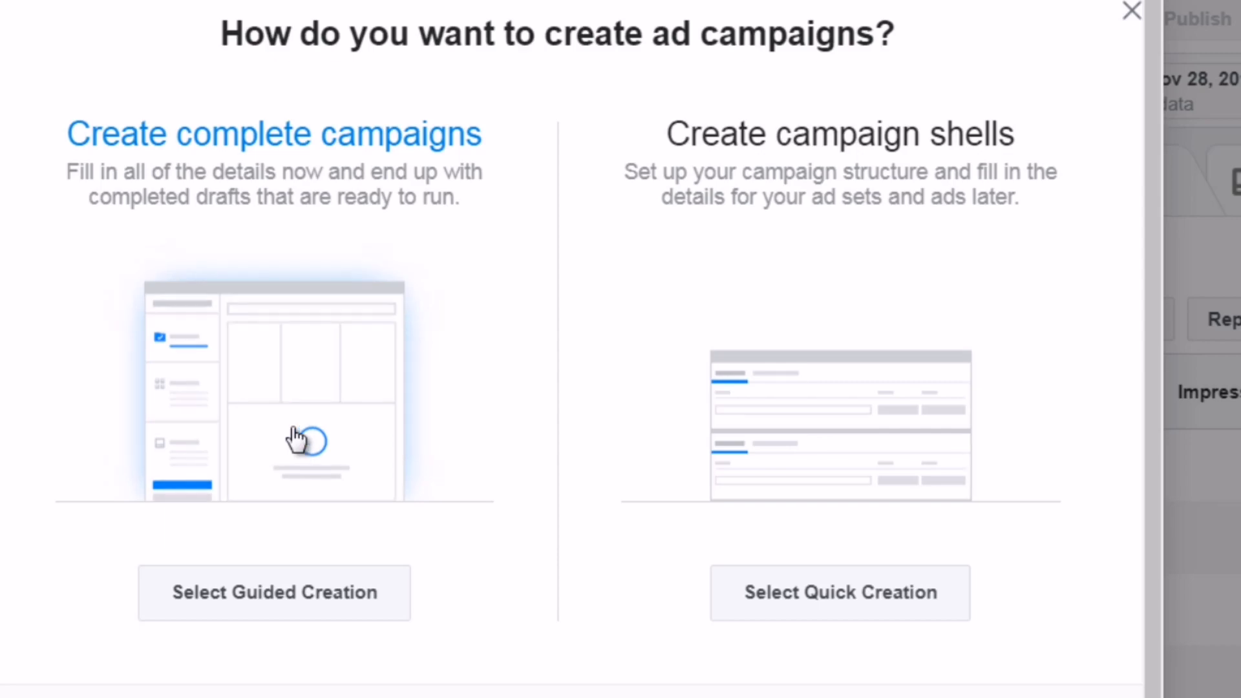
Start a guided campaign creation with the Traffic objective
click(296, 438)
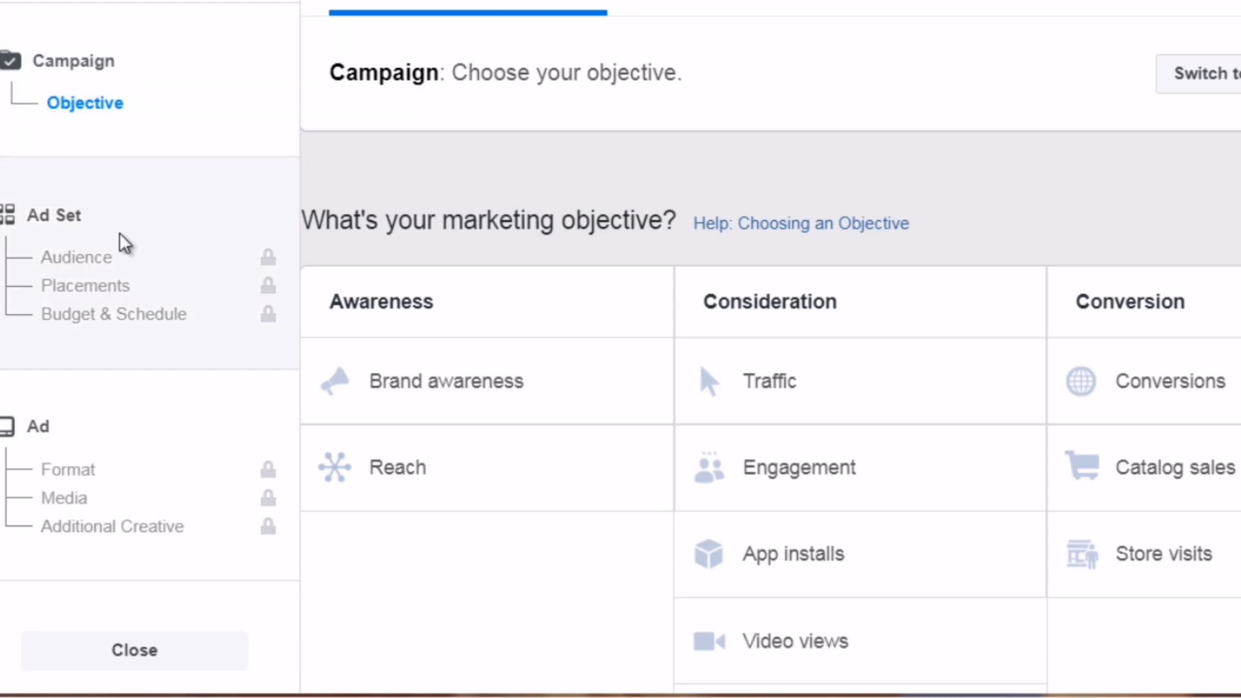
mouse_move(110, 268)
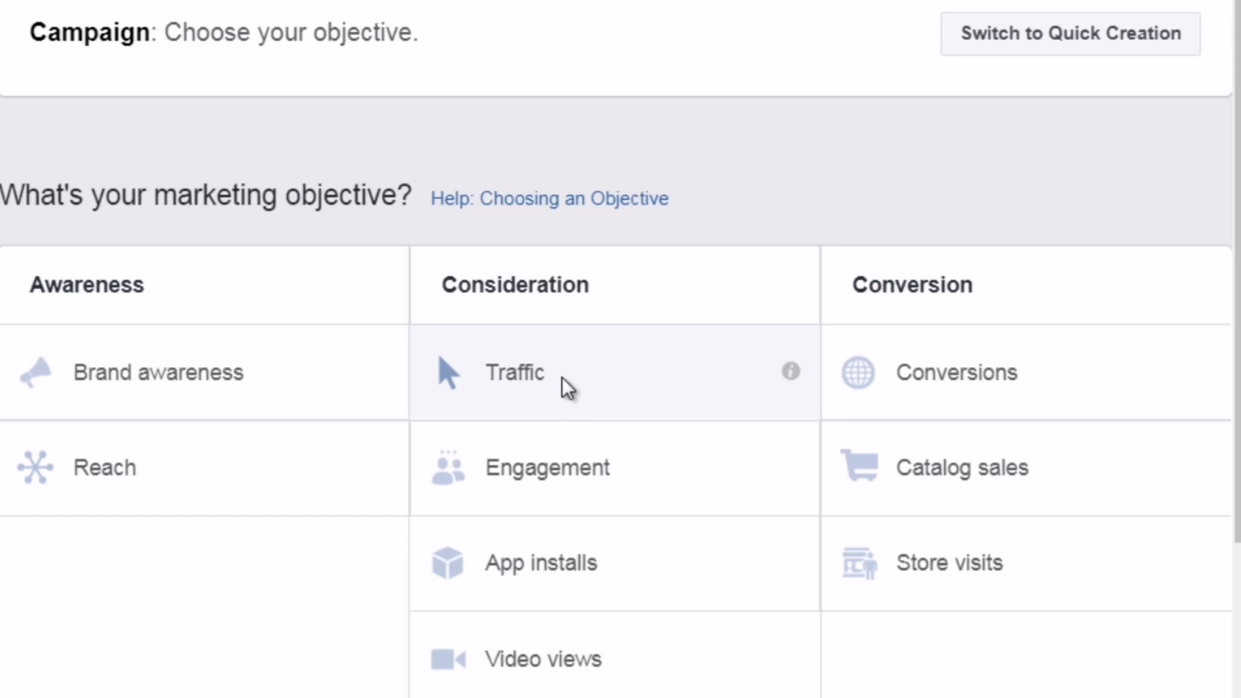
scroll(561, 378, down, 7)
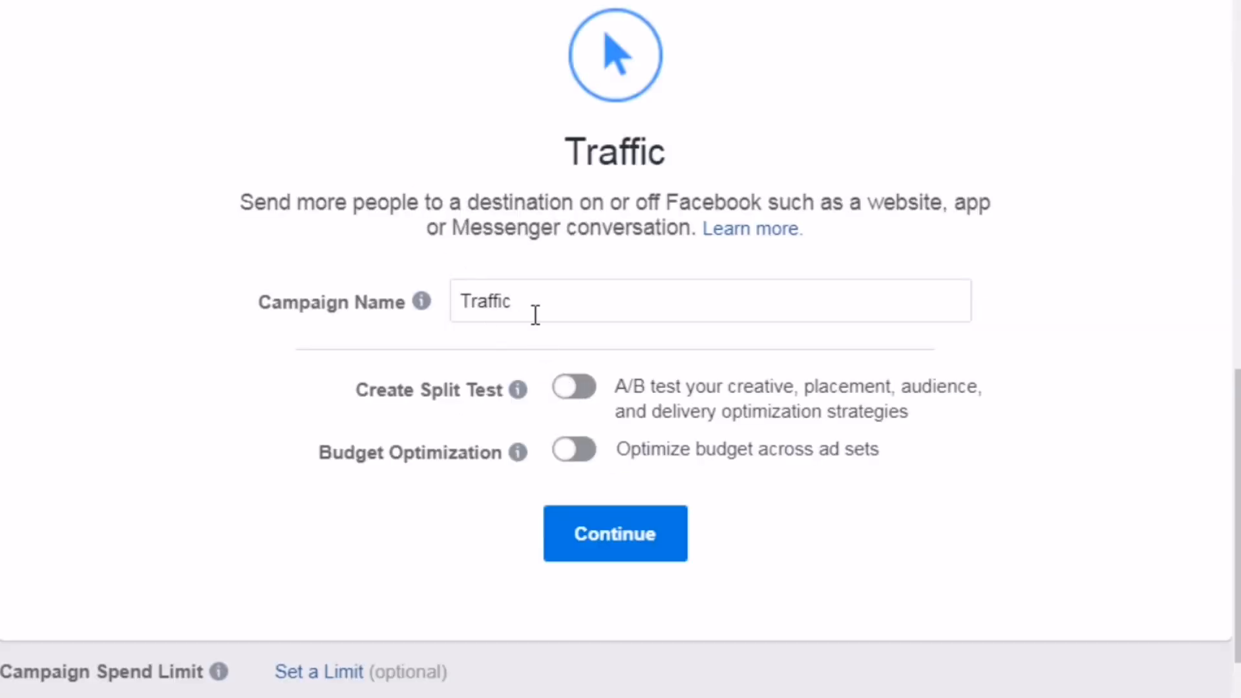
Name the campaign Retargeting Test1 and continue to the ad set
drag(535, 314, 445, 303)
text(Reta)
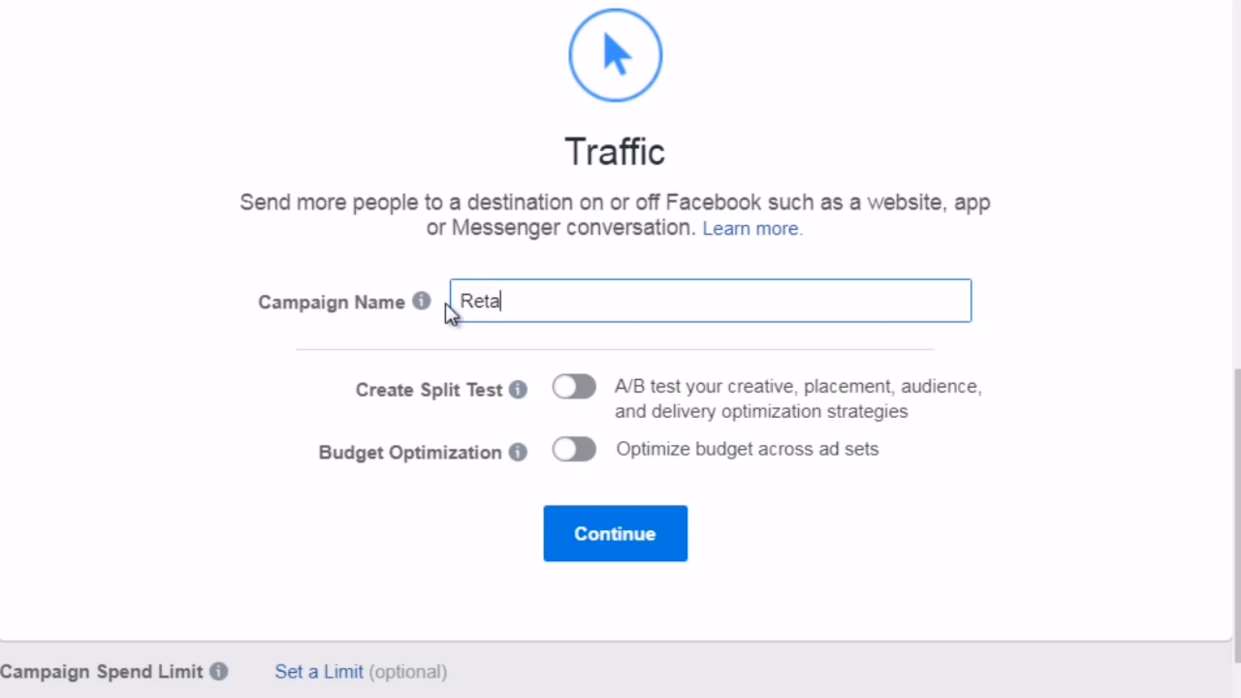
text(rgeting Test2)
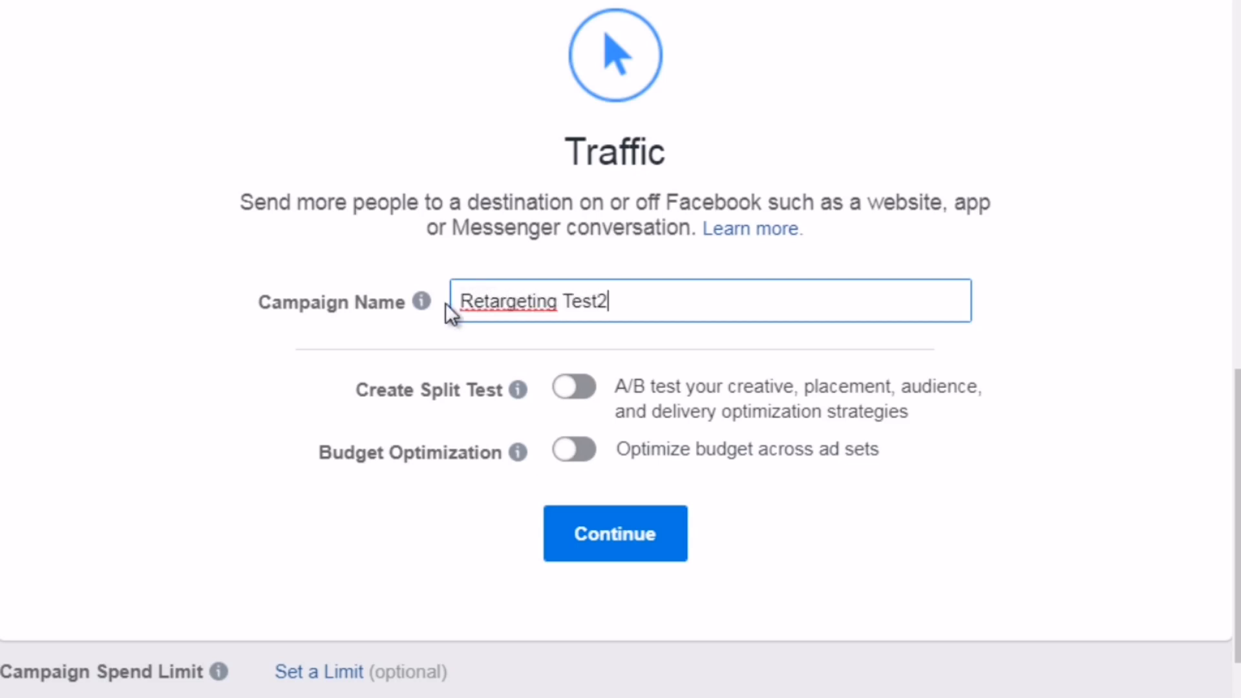
key(BackSpace)
text(1)
click(635, 550)
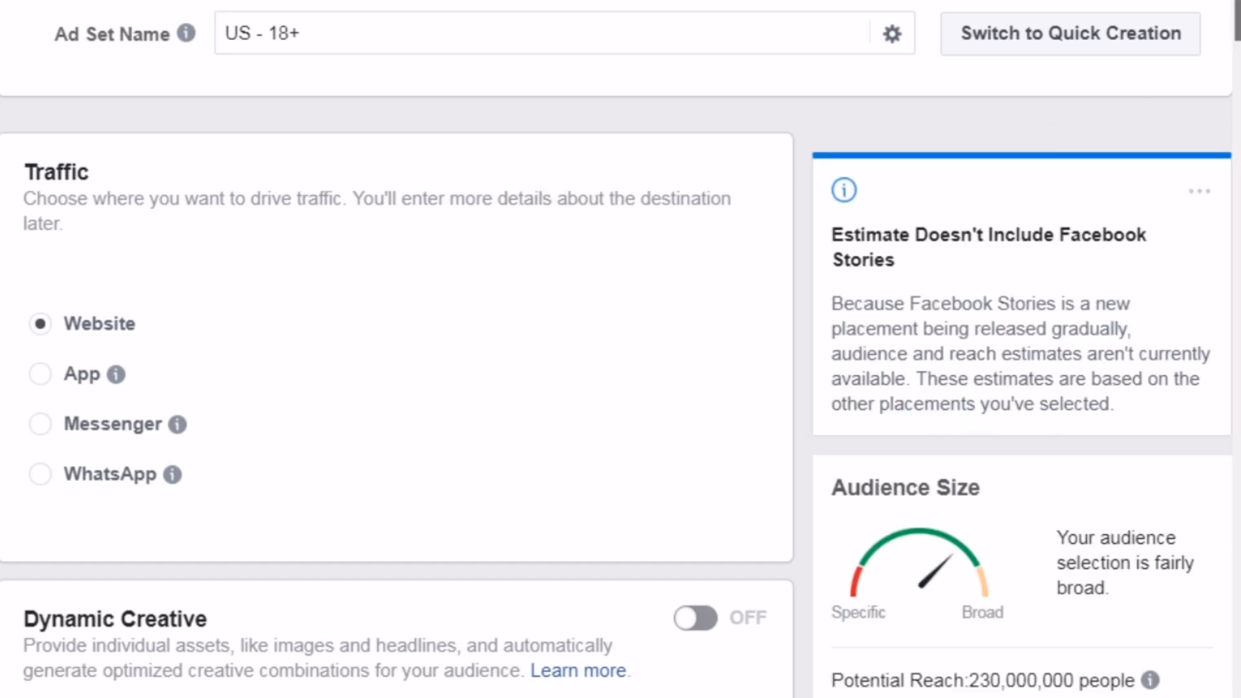
Set the ad set audience's age range to 20 through 60
scroll(1069, 109, down, 3)
mouse_move(1238, 77)
mouse_down()
mouse_move(1238, 43)
mouse_move(1238, 102)
mouse_up()
scroll(953, 472, down, 7)
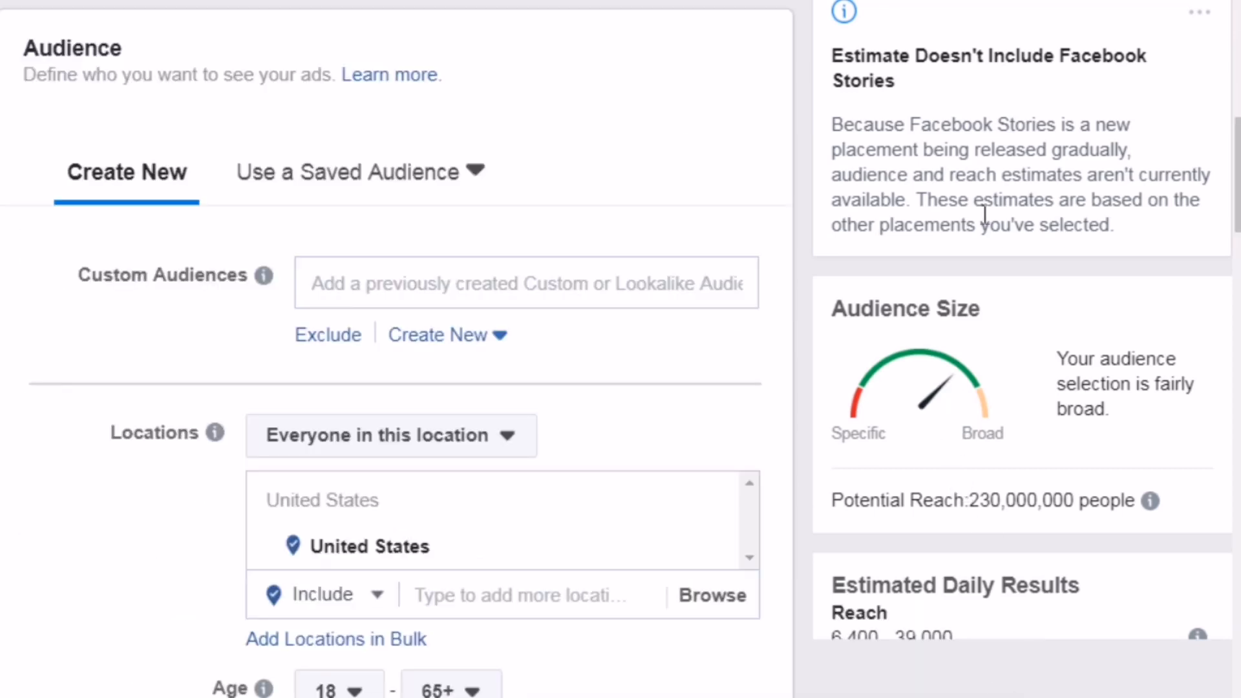
scroll(81, 79, down, 1)
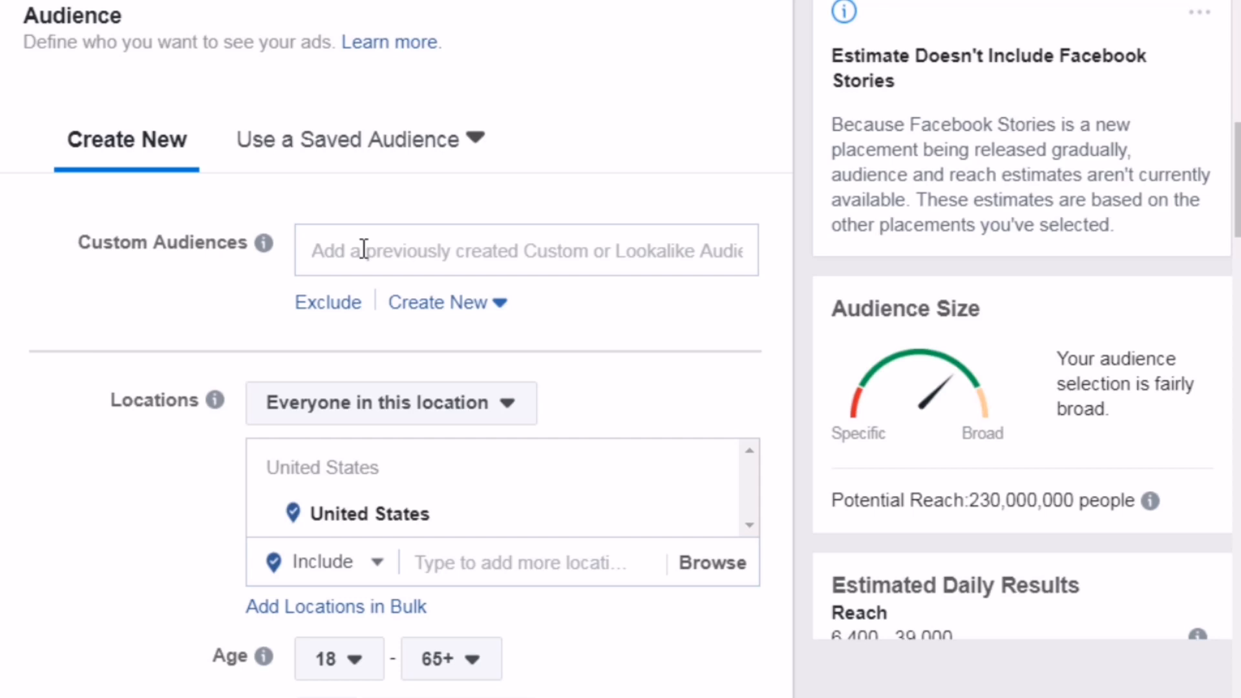
mouse_move(263, 246)
scroll(1238, 205, down, 2)
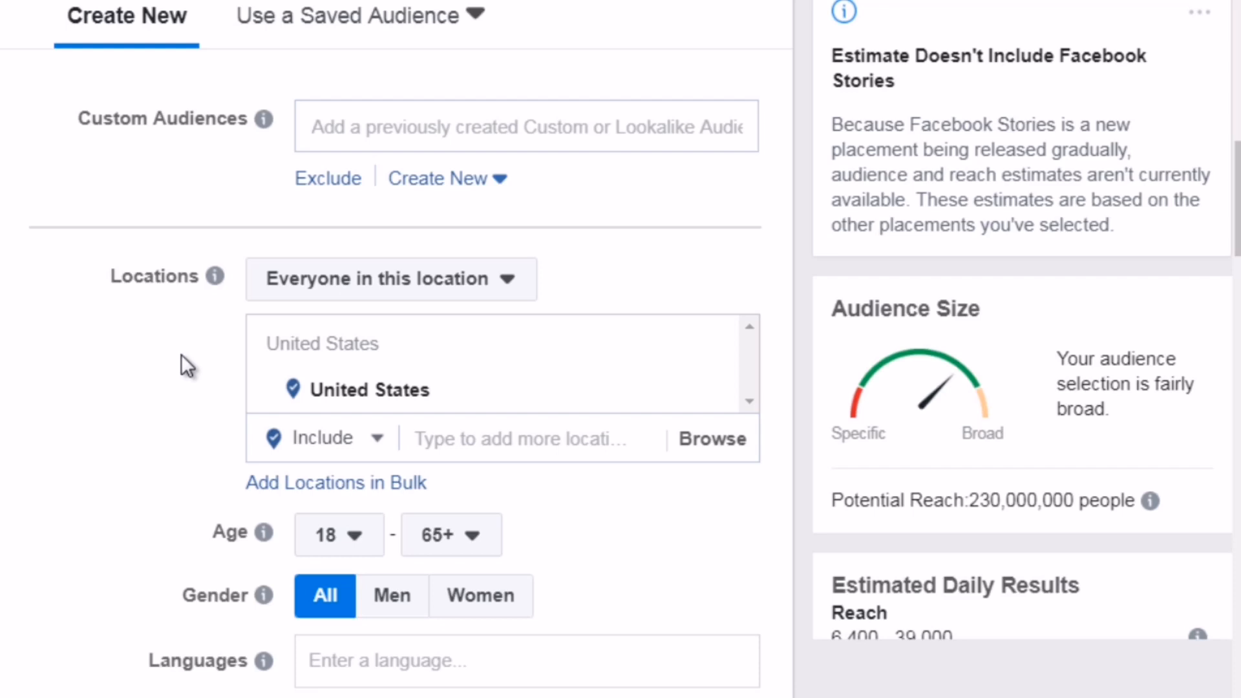
click(346, 540)
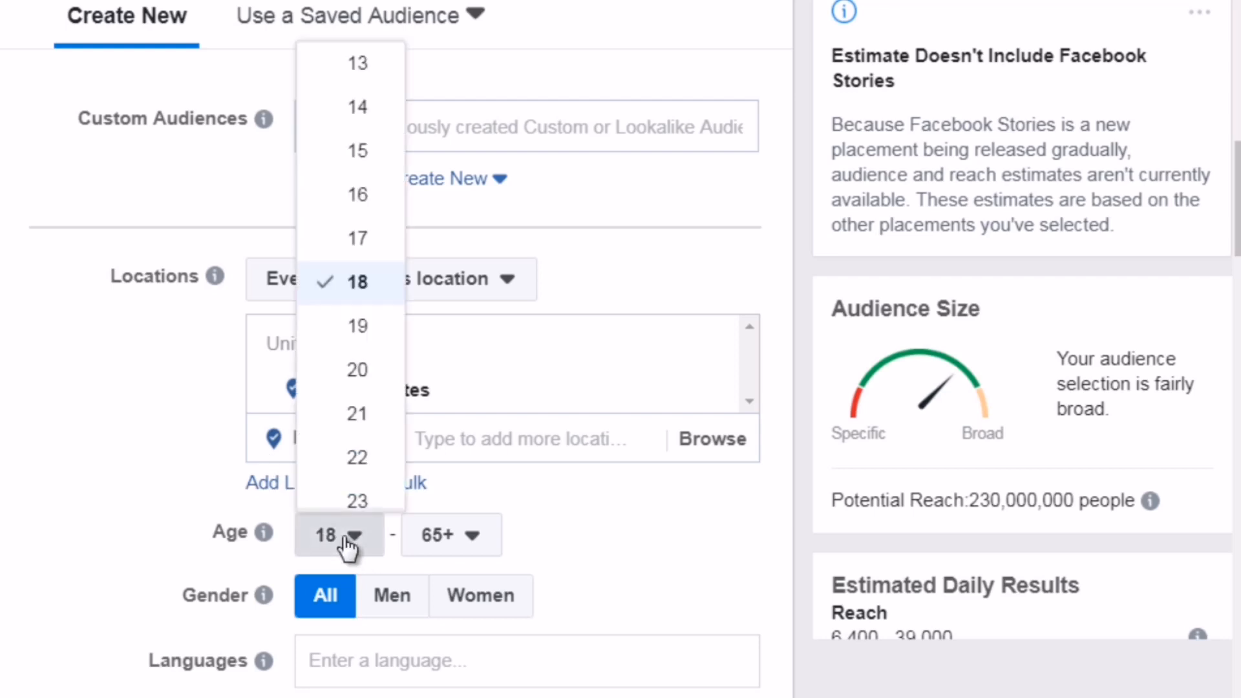
click(459, 543)
click(459, 543)
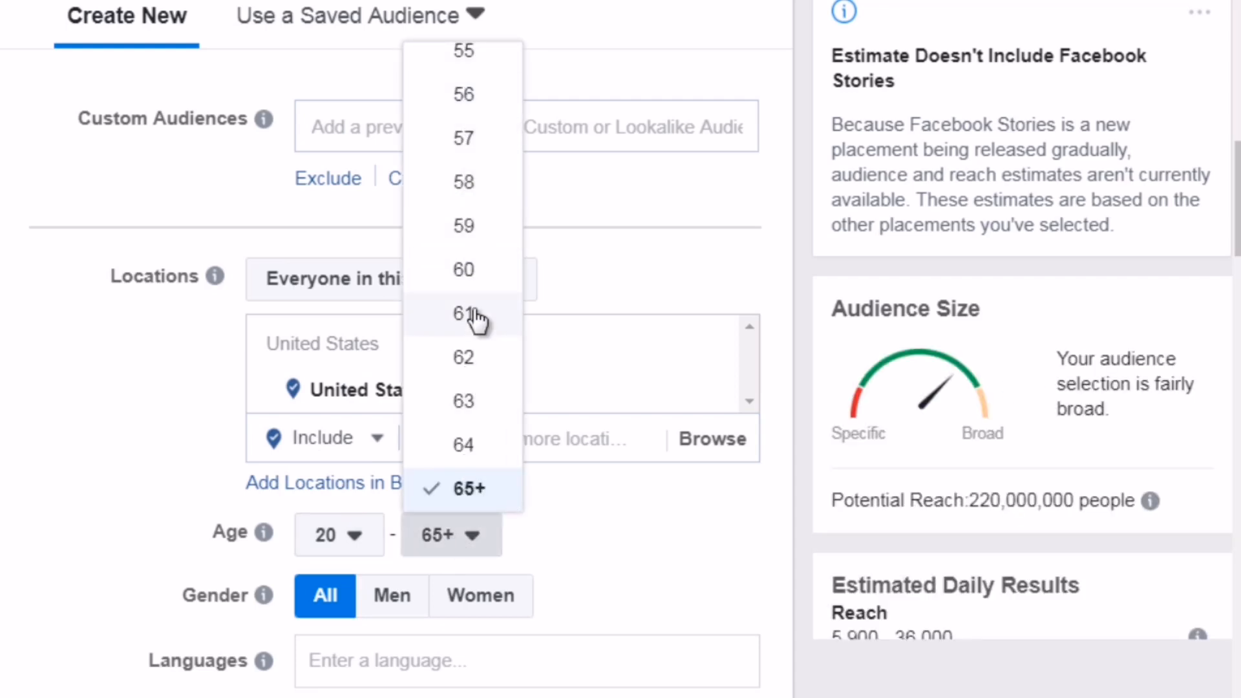
click(481, 269)
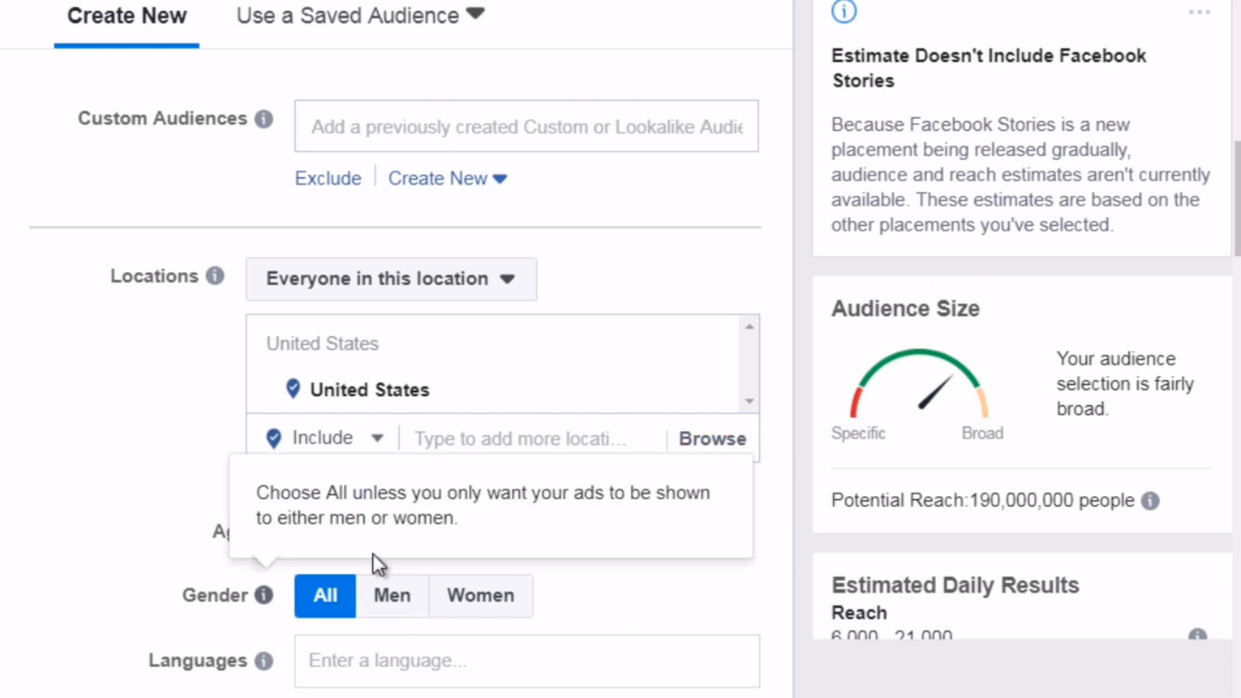
Scroll through the remaining ad set settings, including budget, schedule and delivery options
scroll(1232, 187, down, 2)
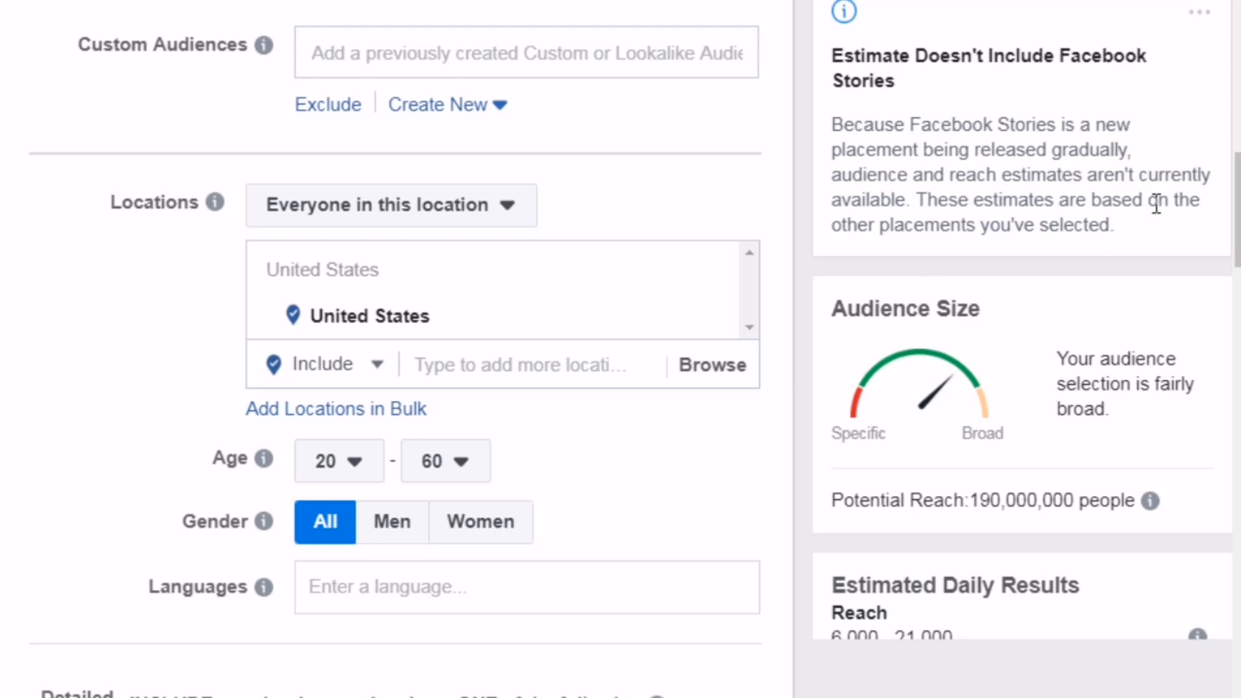
scroll(1158, 200, down, 3)
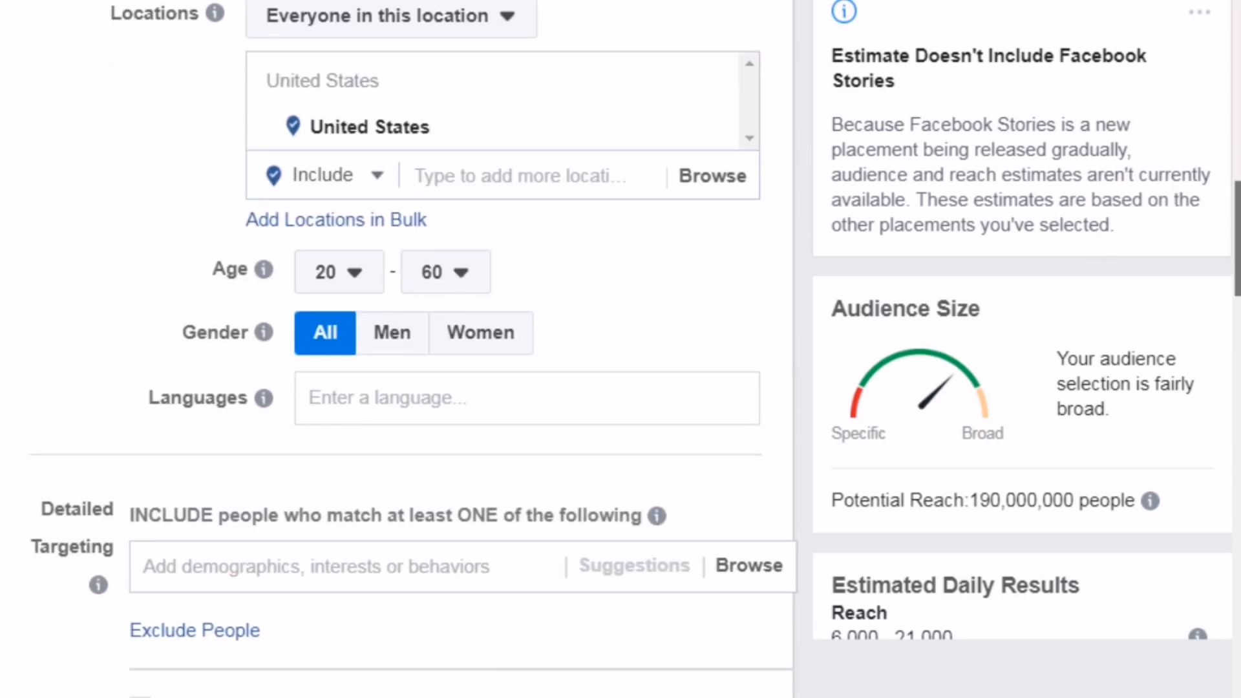
scroll(1237, 291, down, 3)
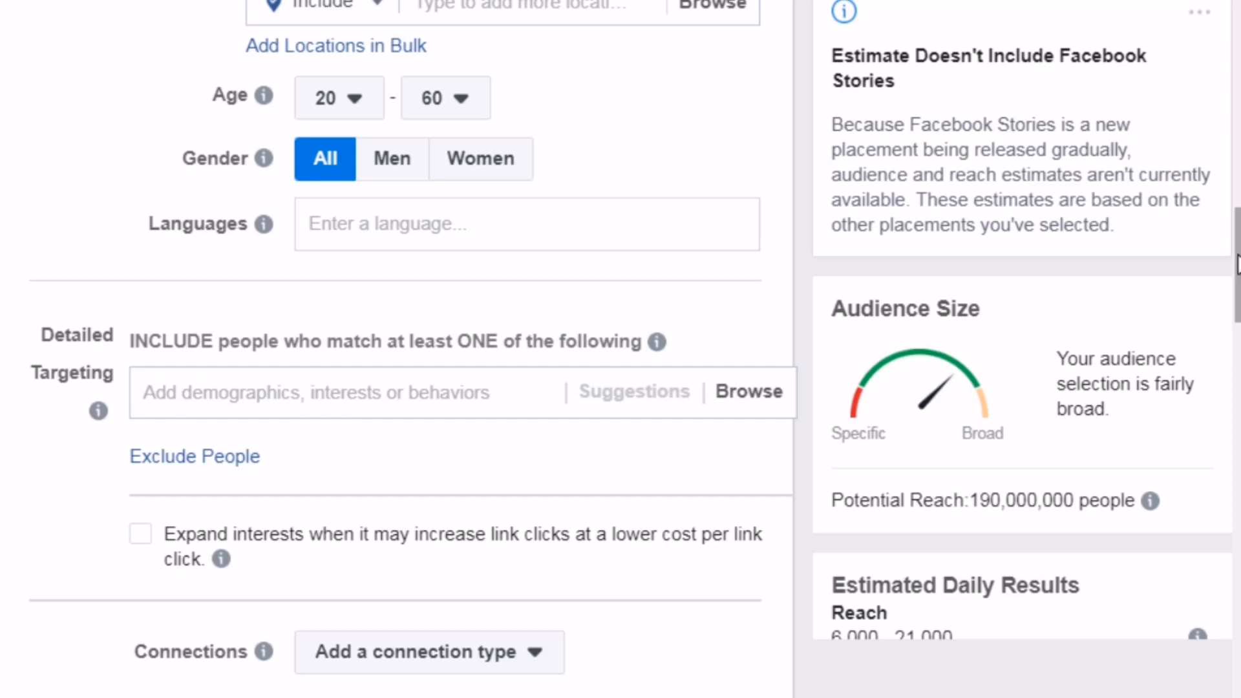
scroll(1237, 264, down, 1)
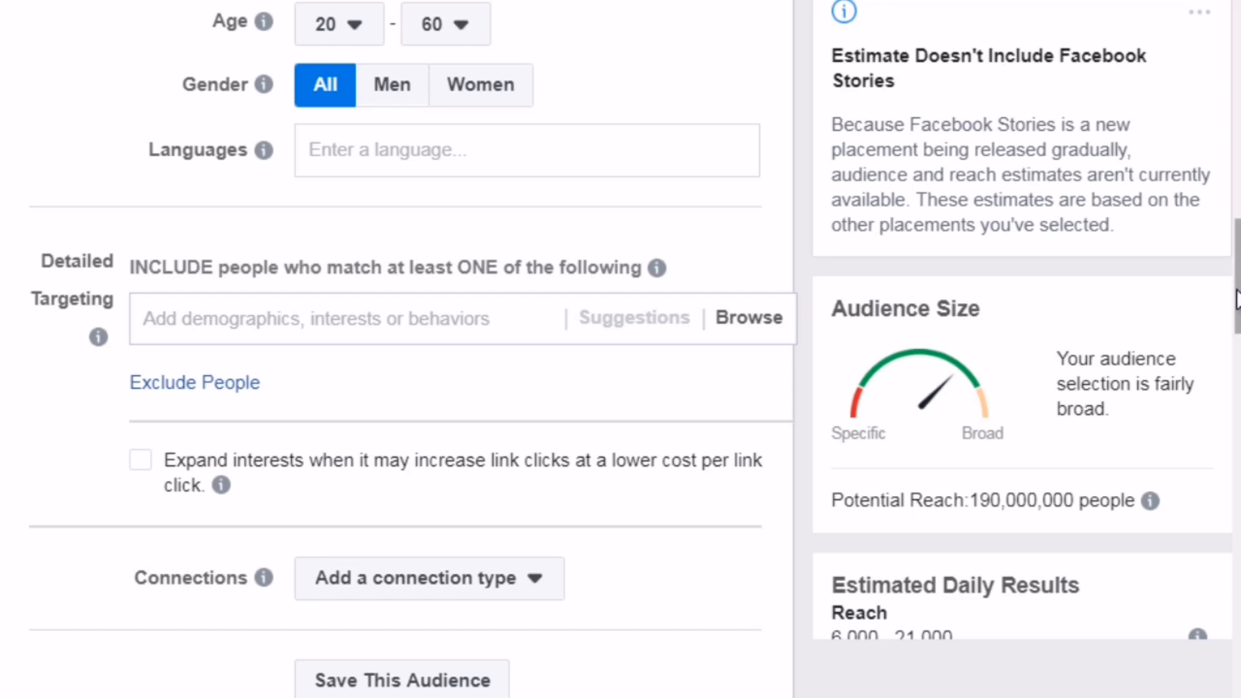
drag(1236, 299, 1232, 515)
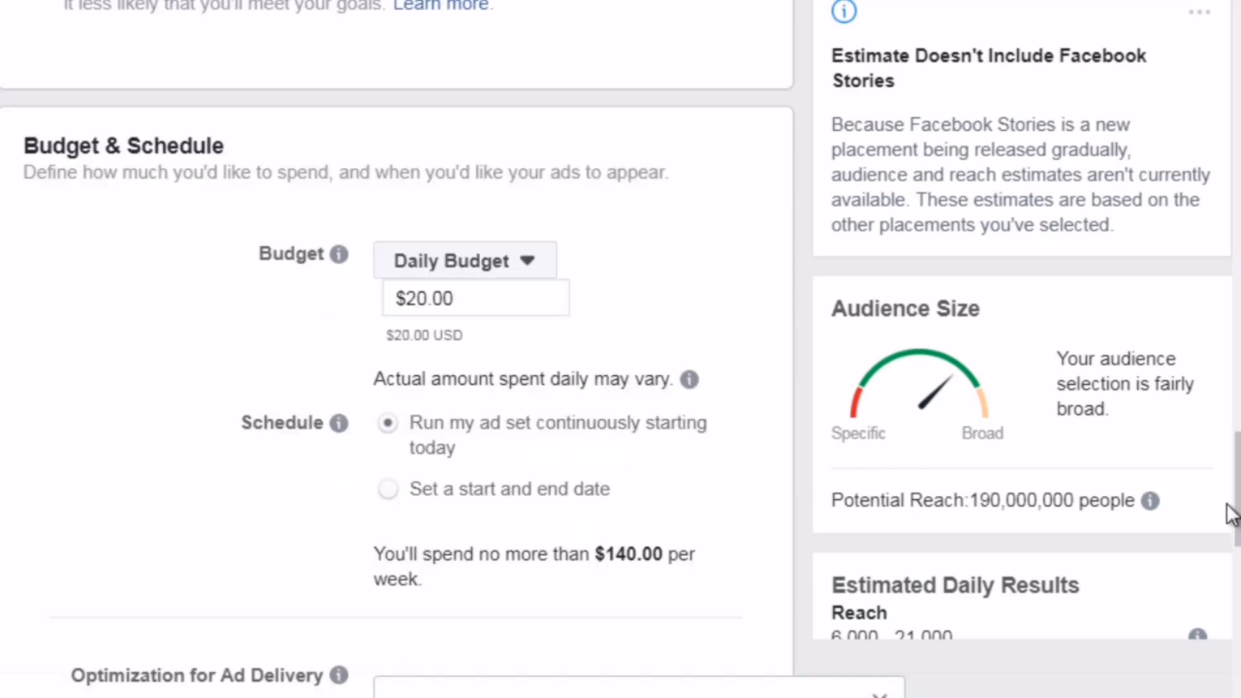
drag(1233, 515, 1232, 553)
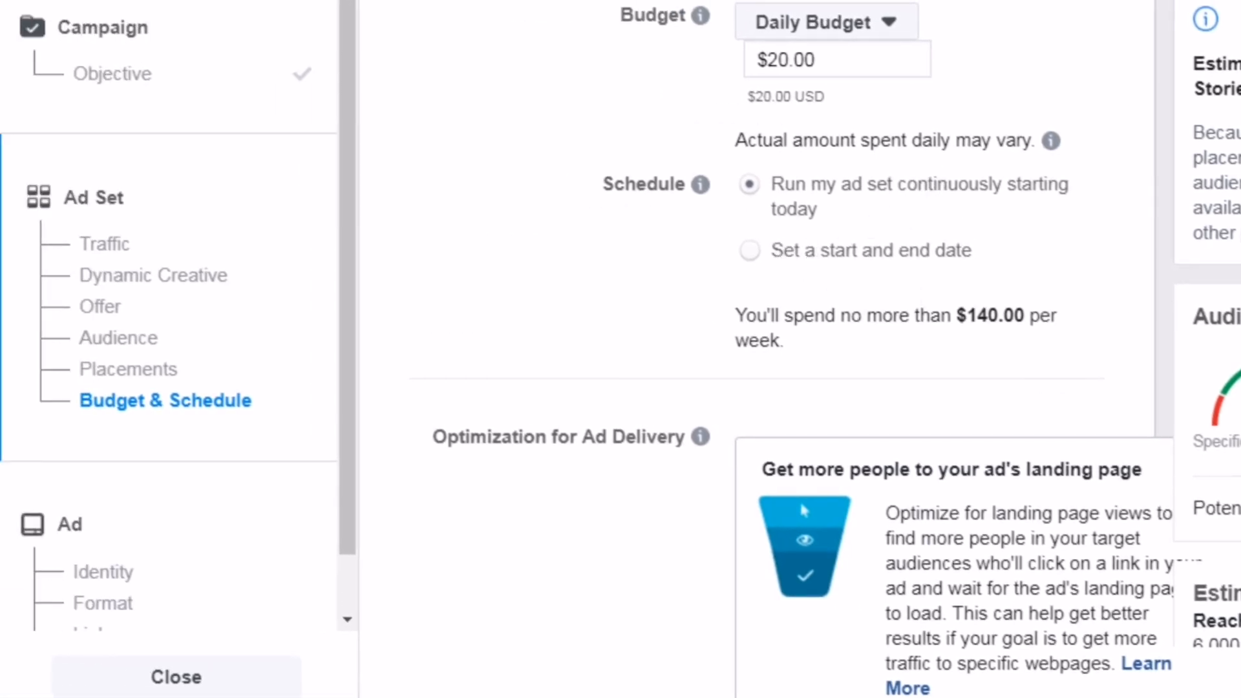
scroll(811, 349, down, 8)
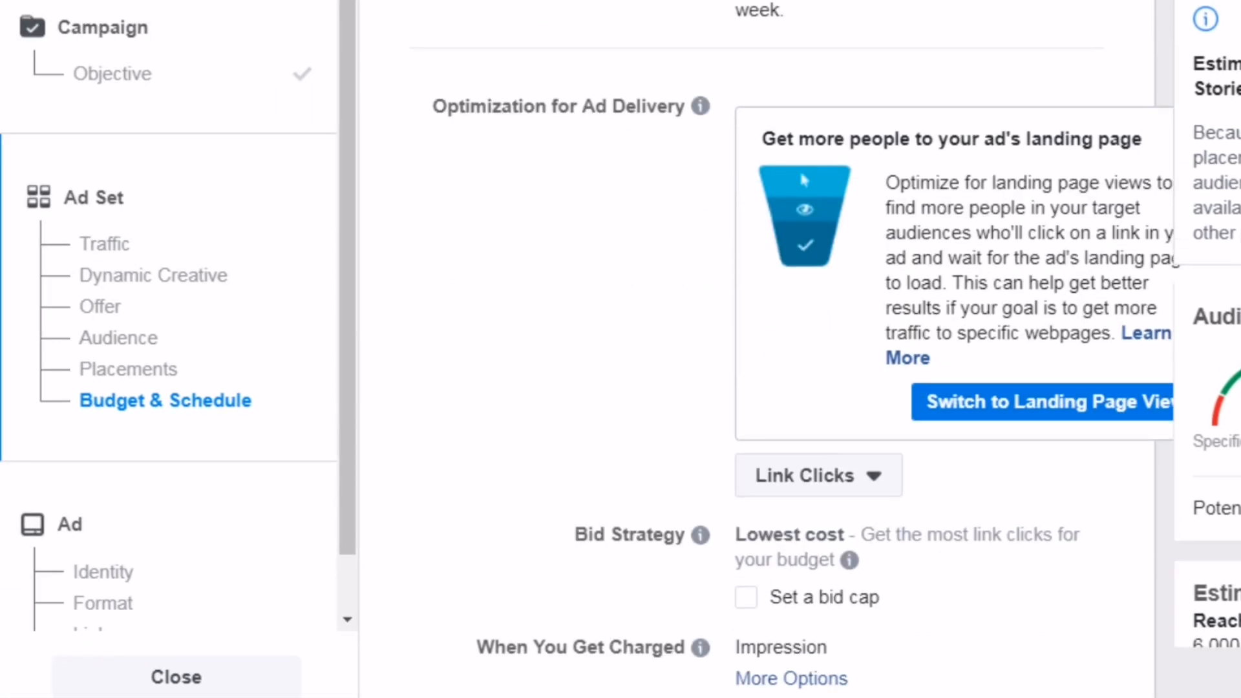
scroll(767, 349, down, 3)
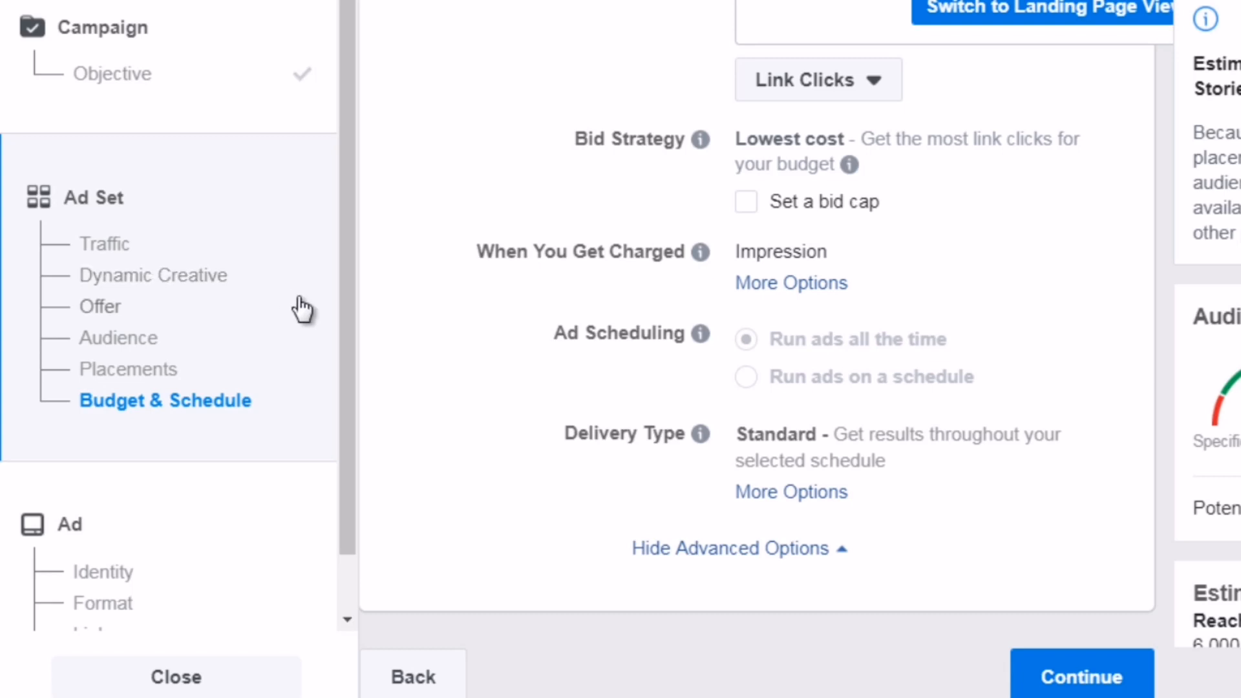
scroll(335, 399, down, 2)
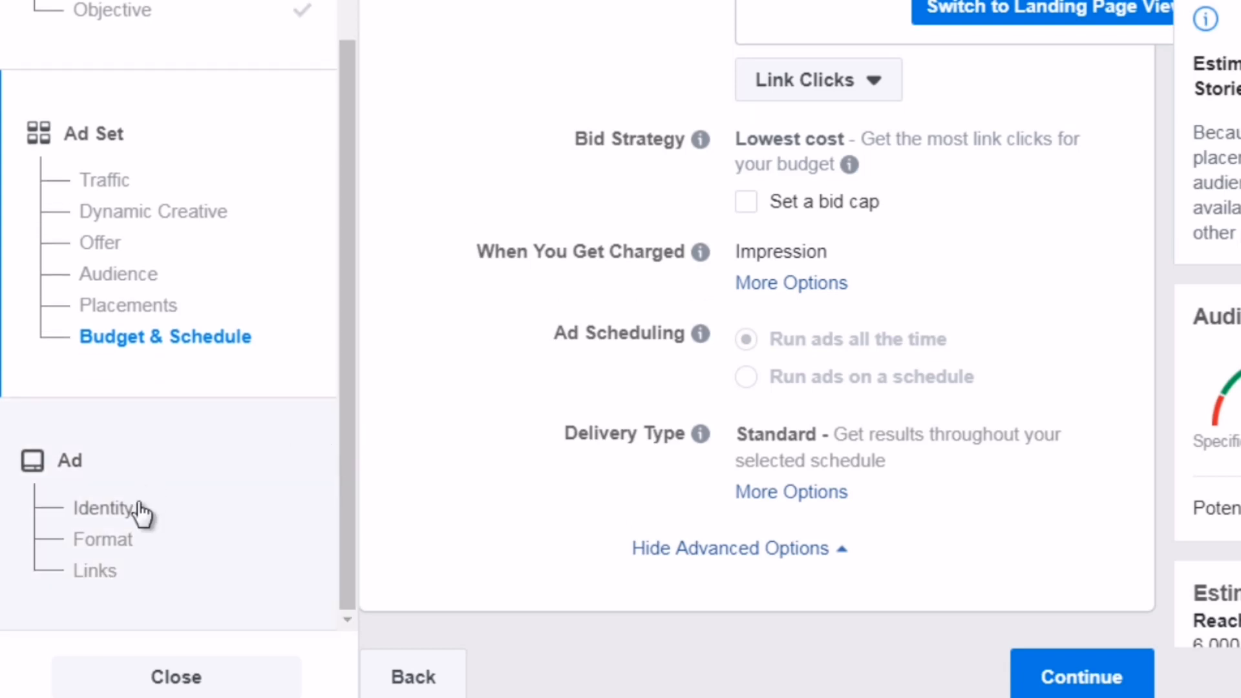